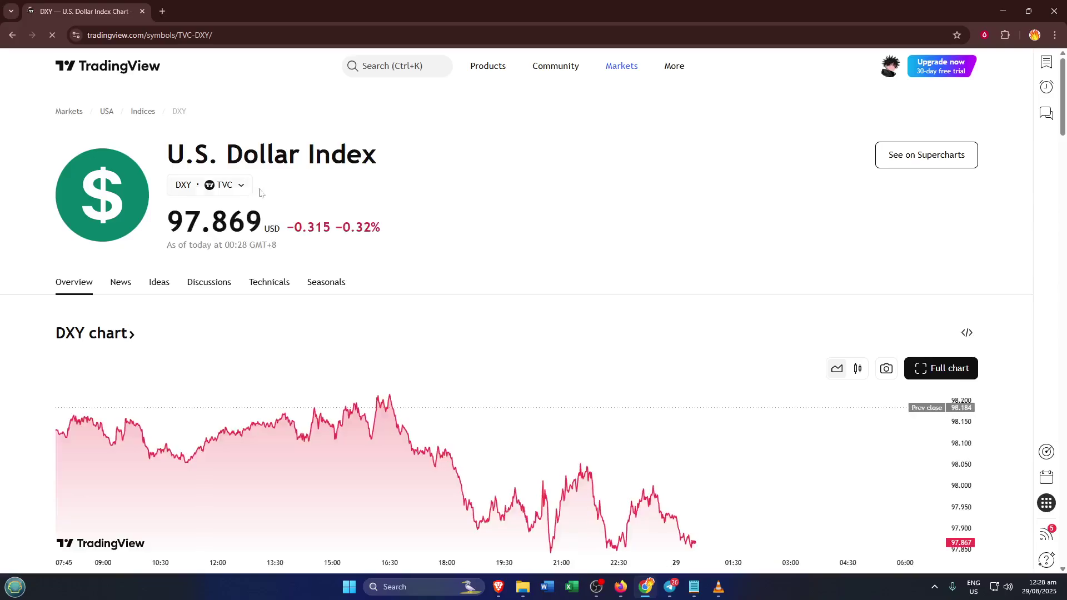
Open the NVDA chart in the full Supercharts workspace from the Products menu.
scroll(532, 221, "down", 1)
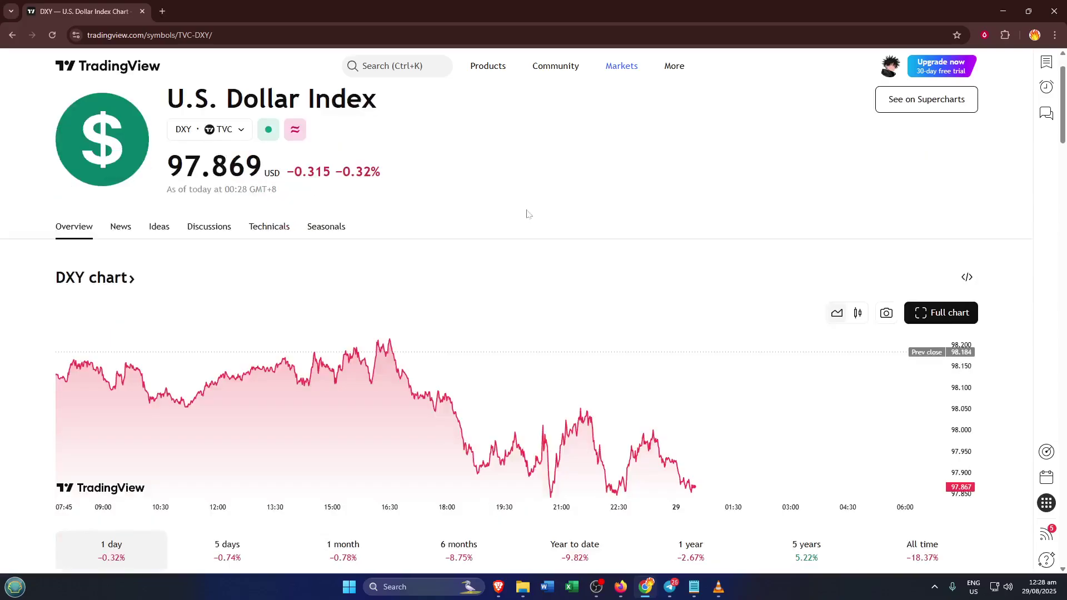
scroll(527, 206, "down", 2)
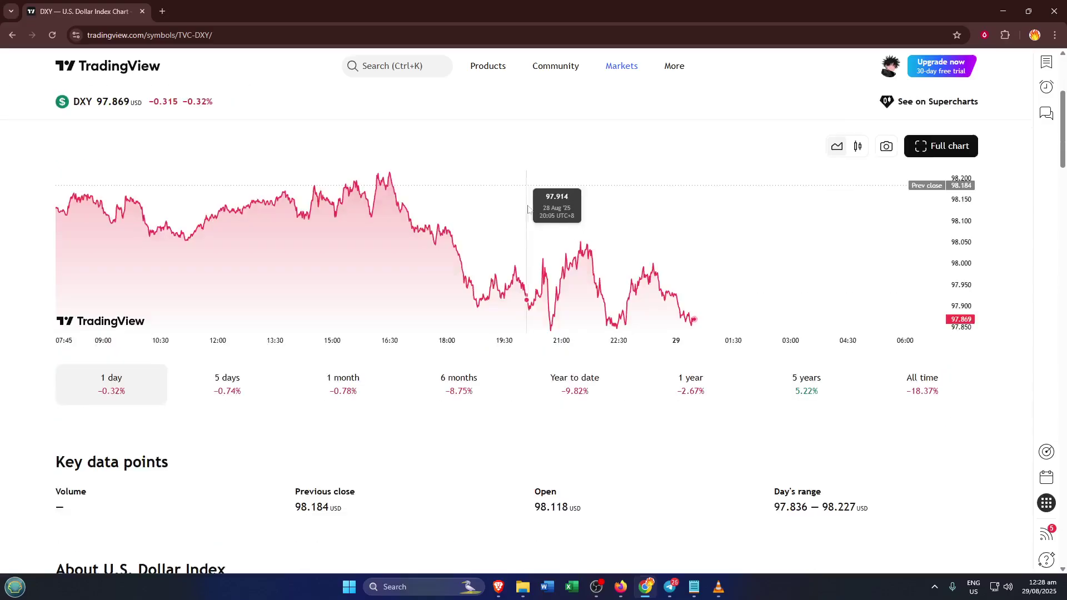
scroll(528, 197, "up", 2)
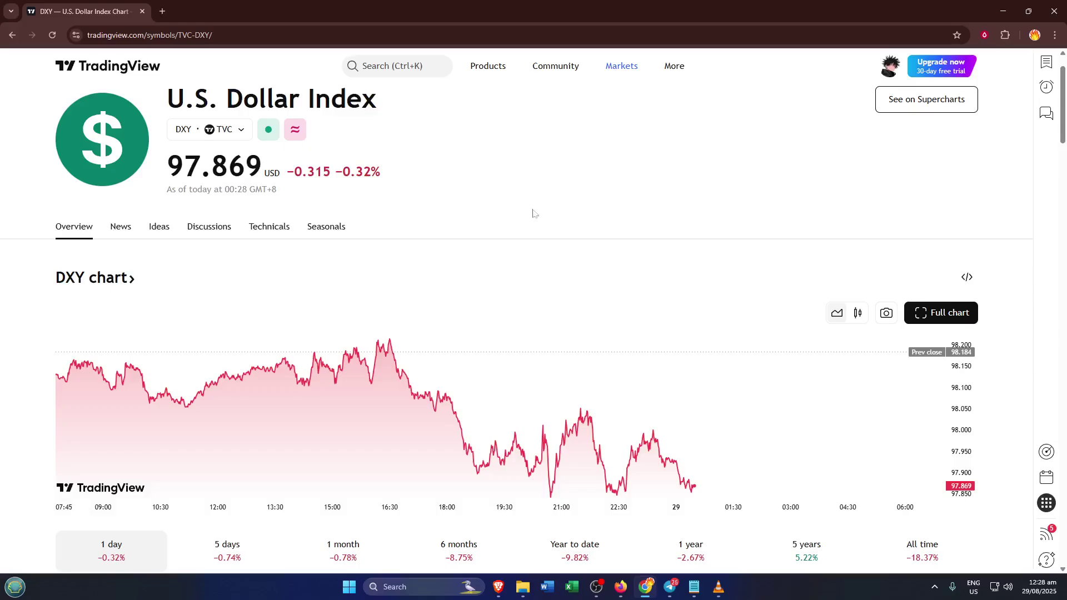
scroll(533, 213, "up", 1)
scroll(539, 271, "down", 1)
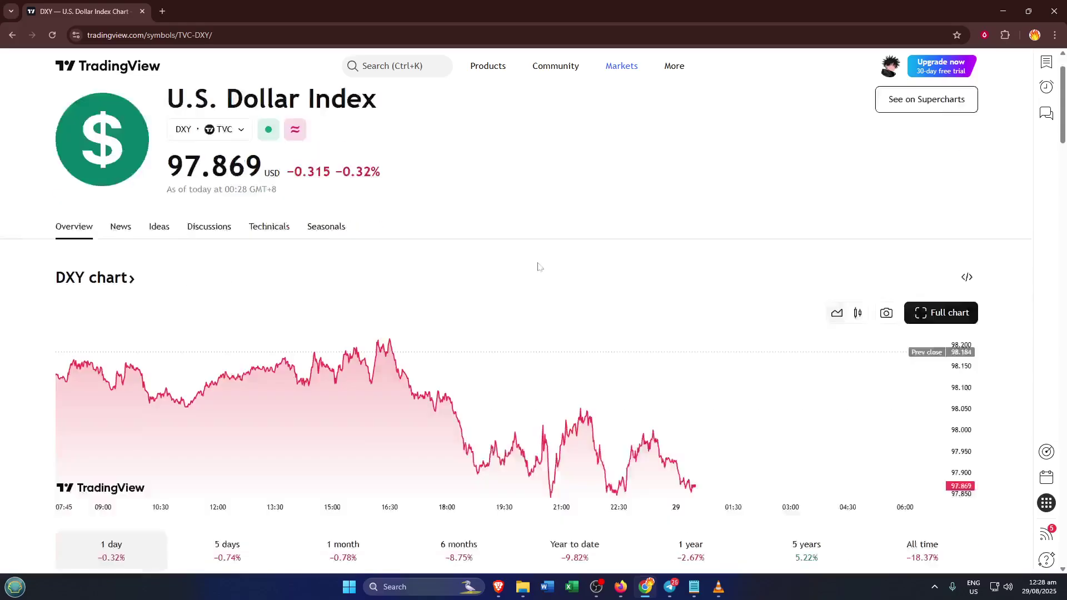
scroll(539, 268, "up", 1)
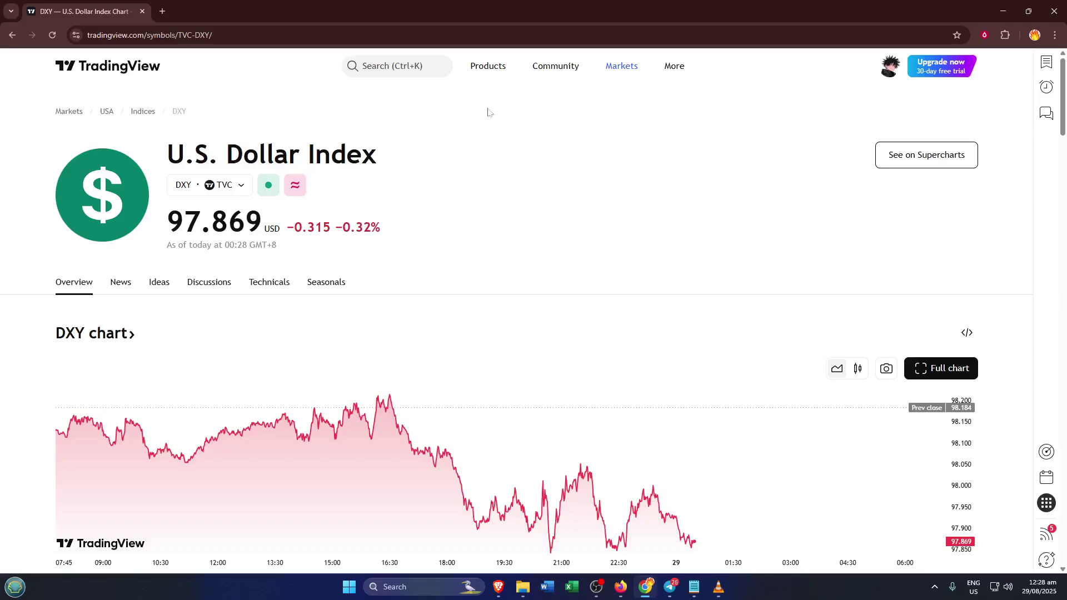
mouse_move(493, 83)
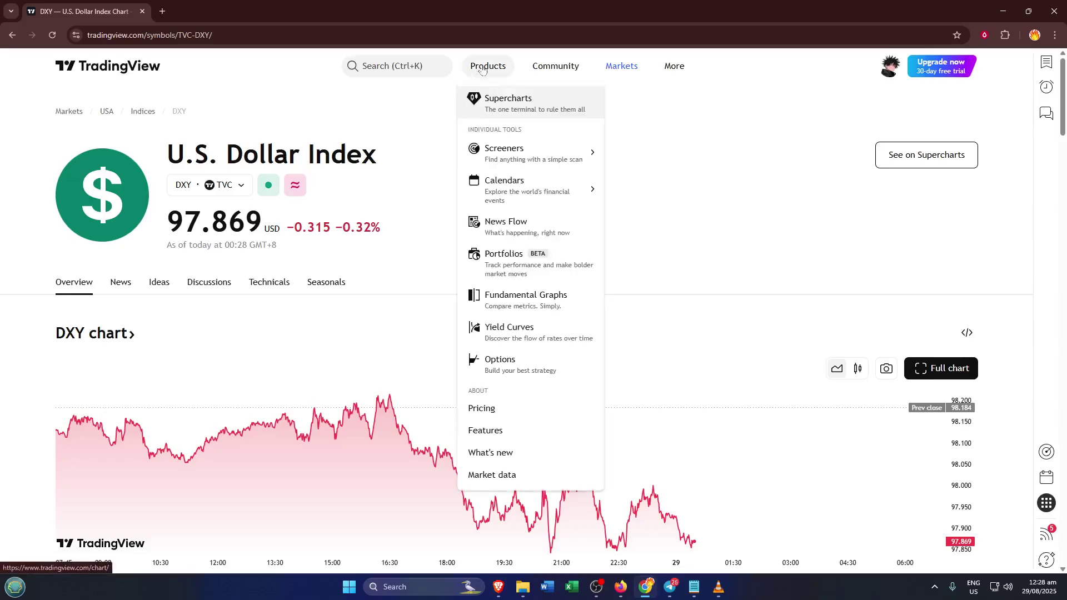
left_click(487, 67)
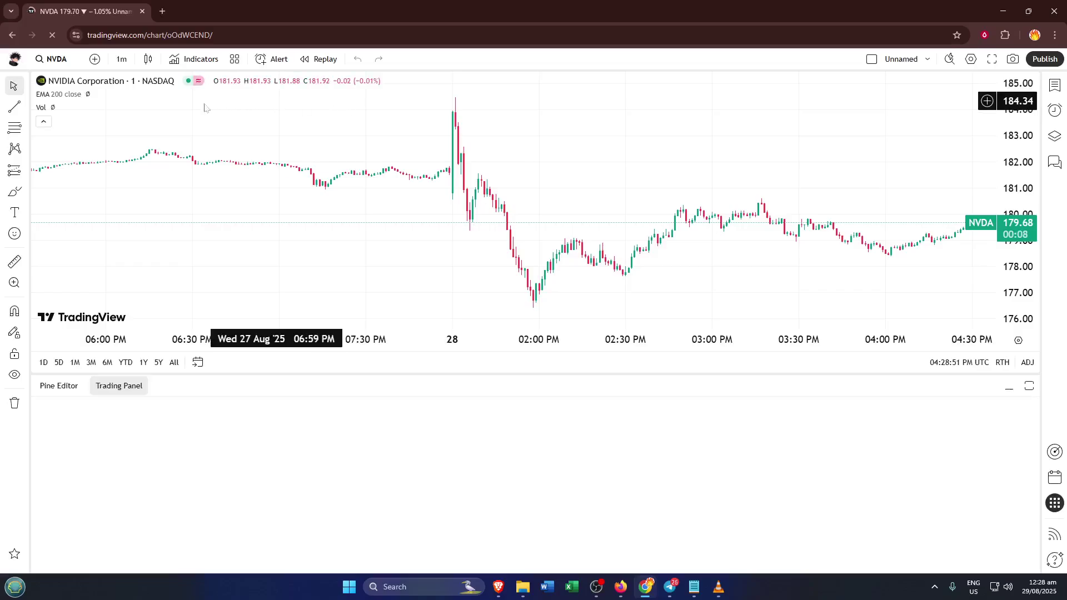
Switch the NVDA chart to the 1-day interval.
left_click(117, 60)
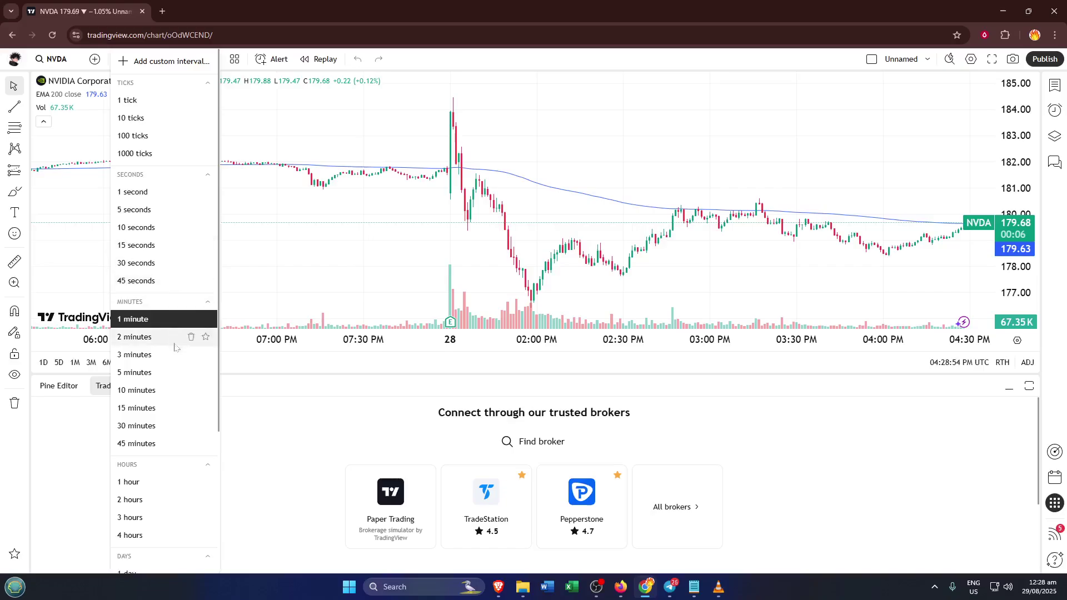
scroll(174, 350, "down", 1)
scroll(170, 446, "down", 1)
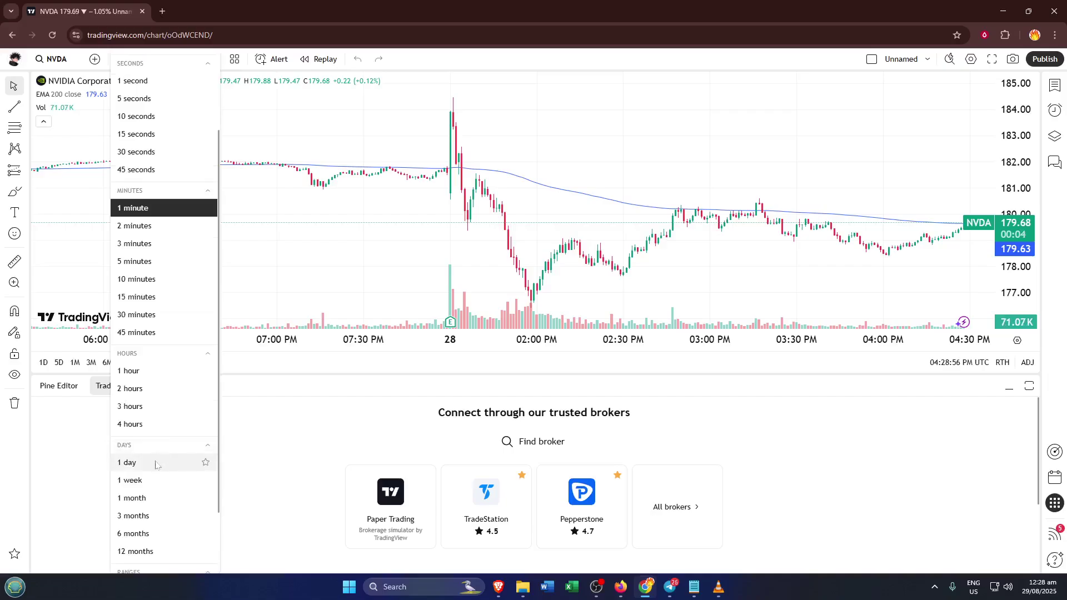
left_click(156, 466)
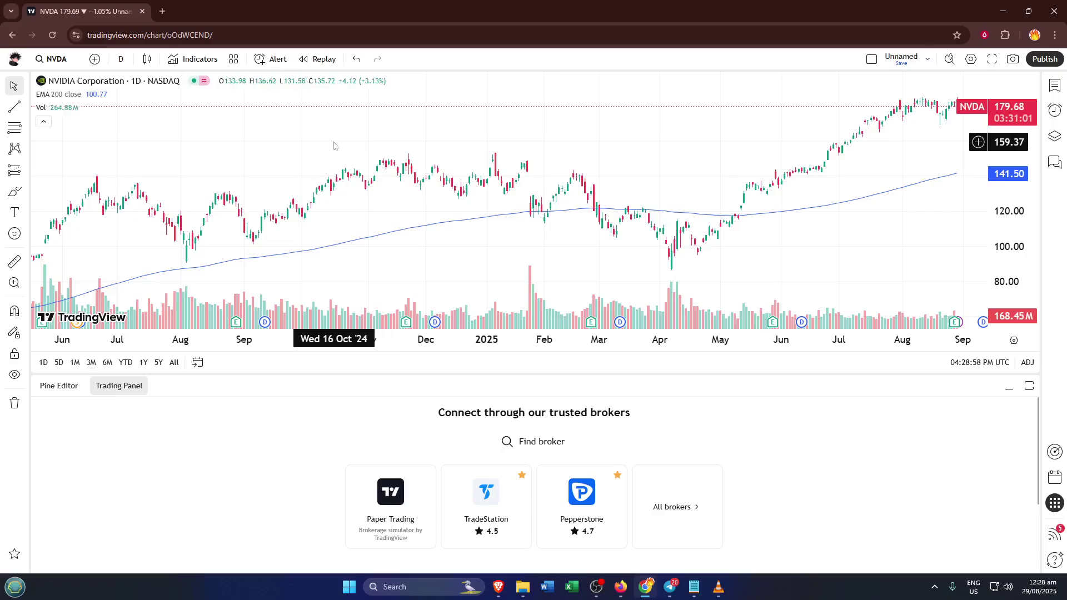
right_click(298, 128)
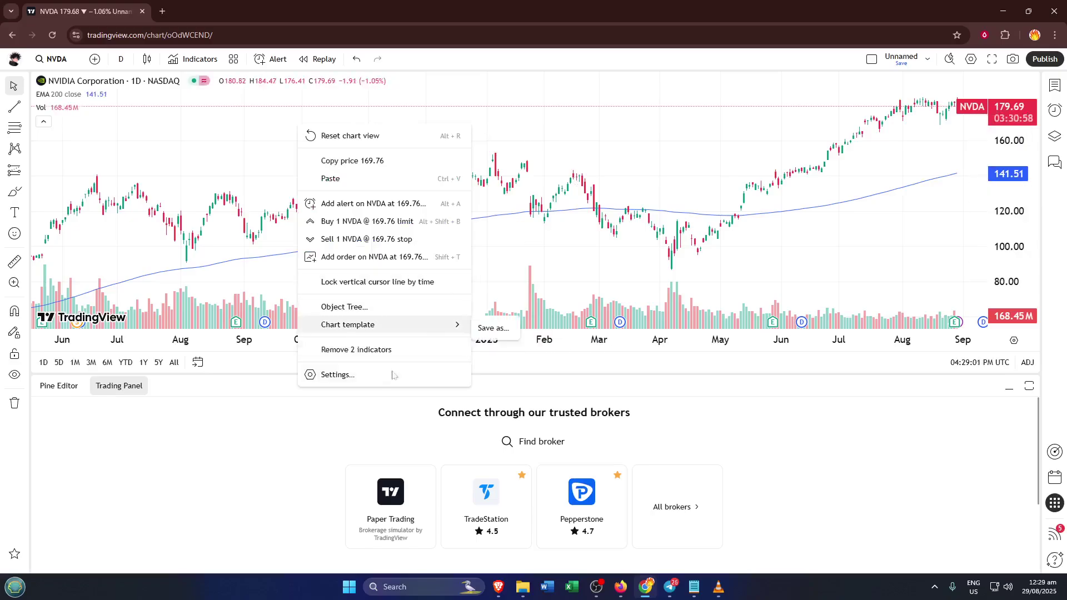
left_click(369, 378)
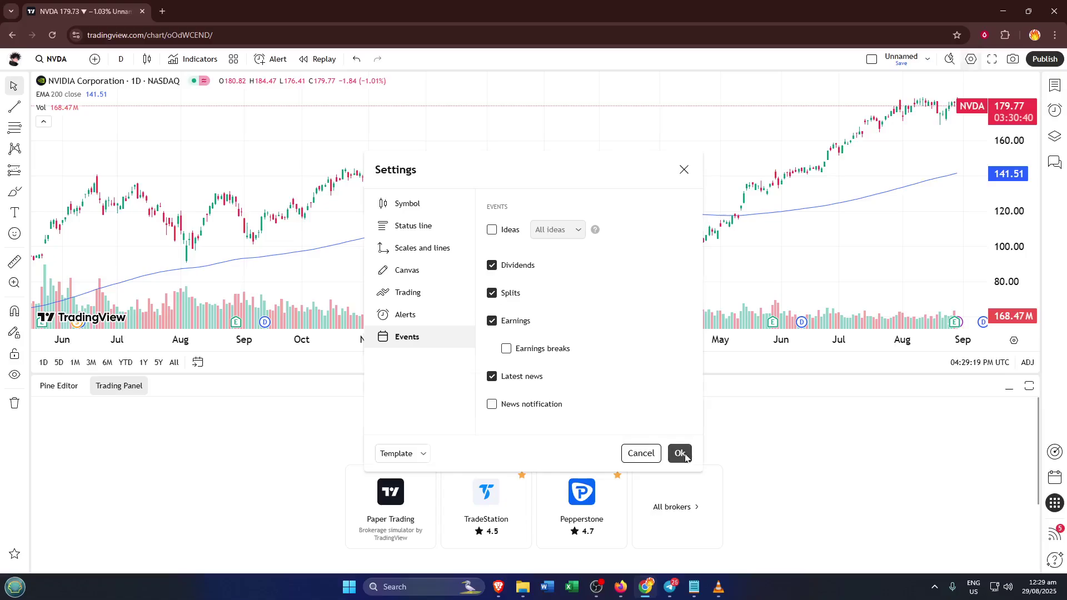
left_click(680, 453)
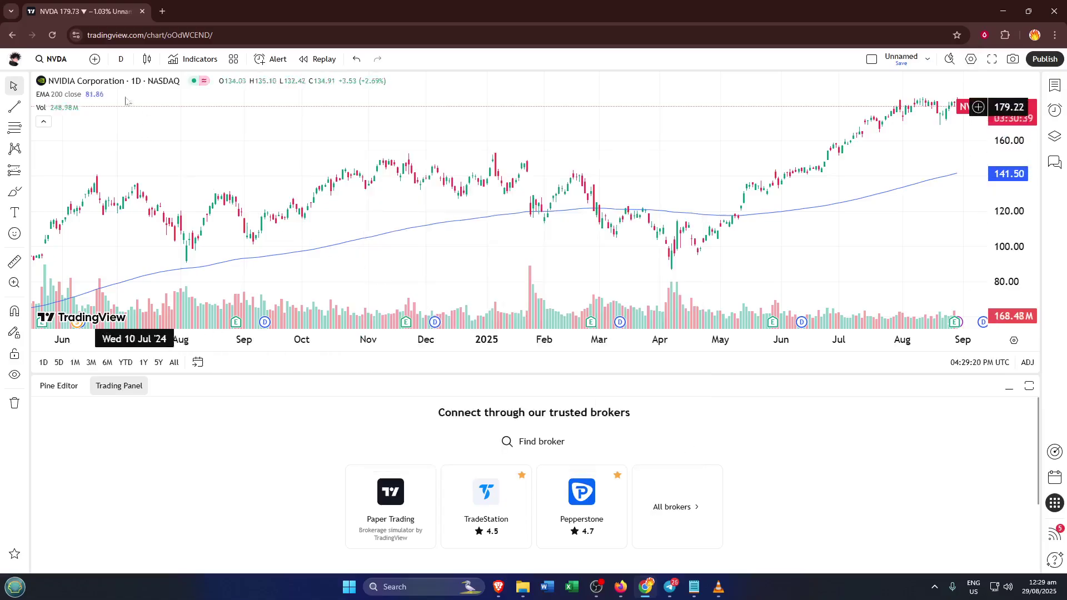
Change the chart interval to 3 minutes, then to 1 minute.
left_click(126, 60)
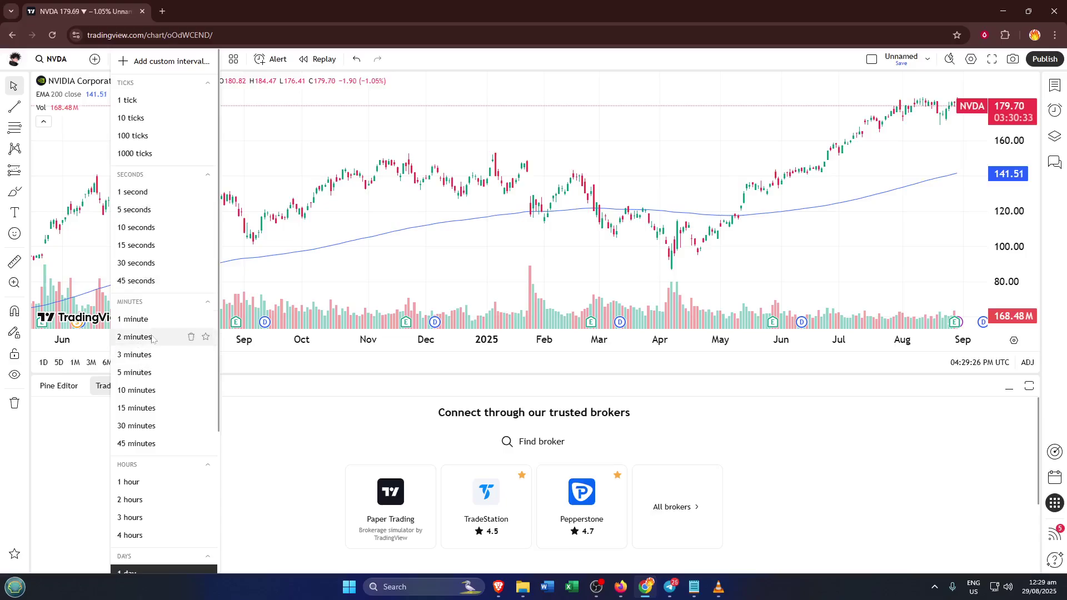
left_click(137, 356)
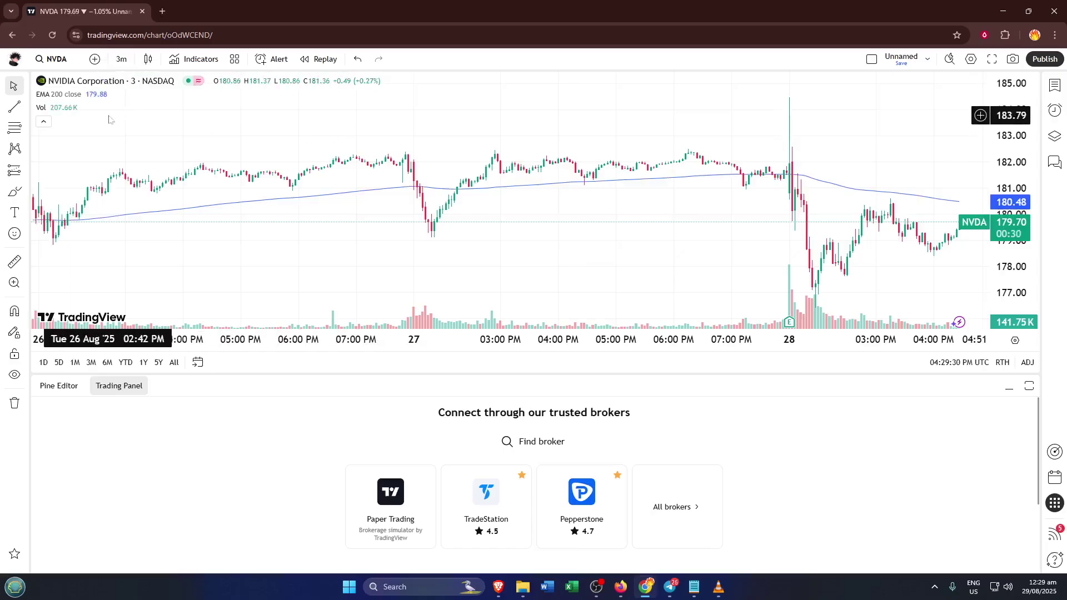
left_click(121, 59)
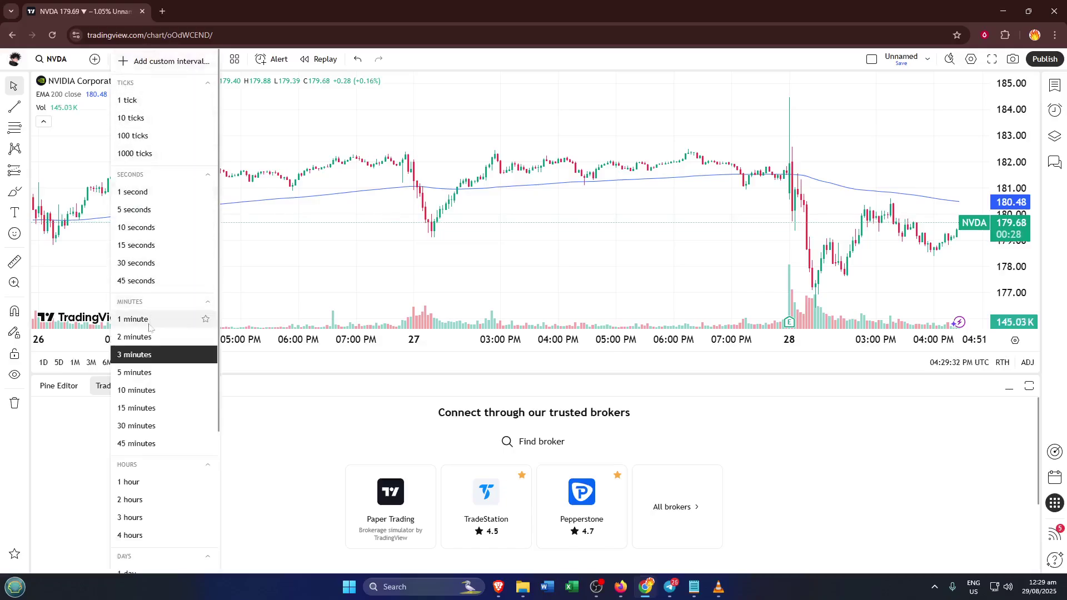
left_click(134, 320)
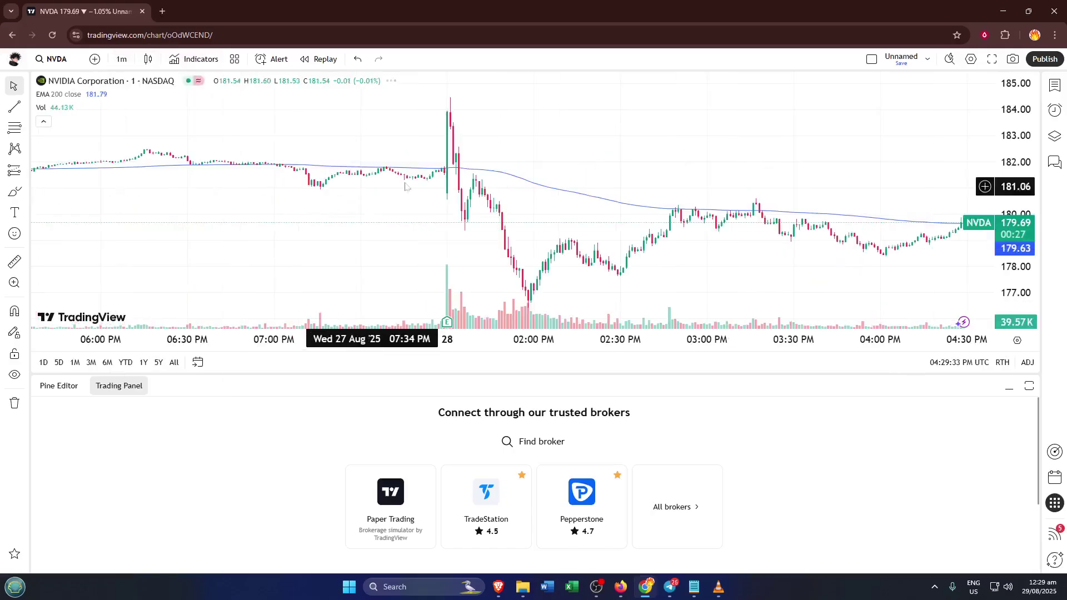
Enable Session breaks under chart Settings > Events at the thickest line weight and apply.
right_click(409, 200)
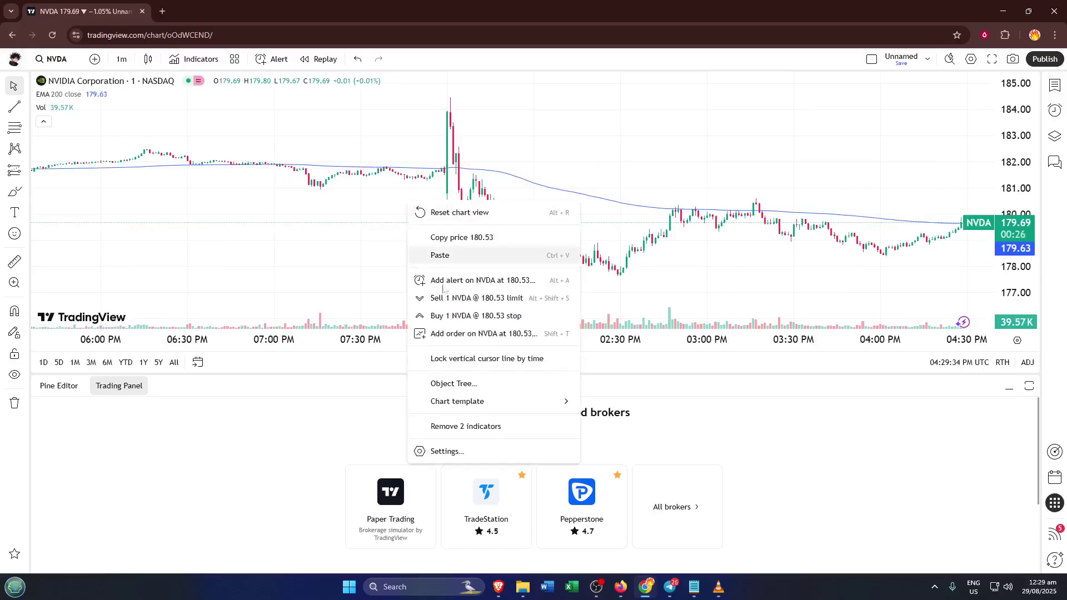
mouse_move(491, 408)
left_click(476, 450)
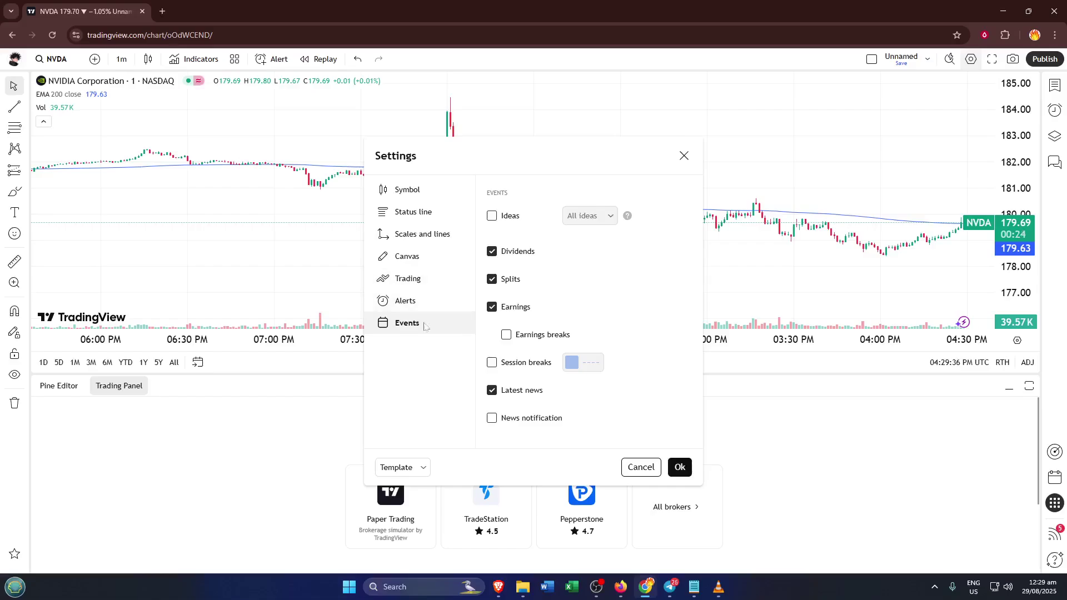
left_click(495, 364)
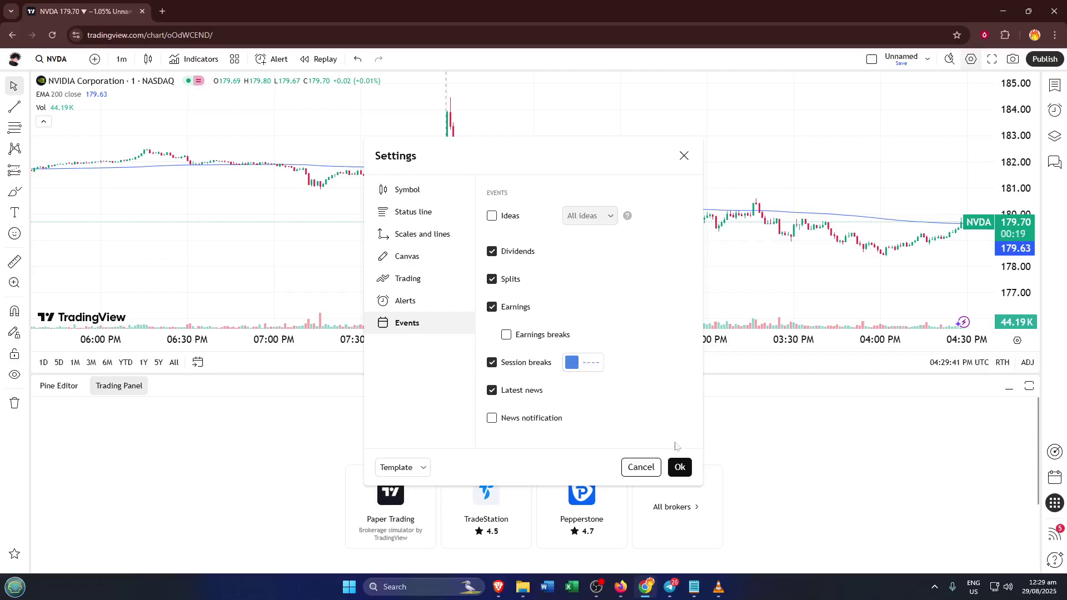
left_click(578, 365)
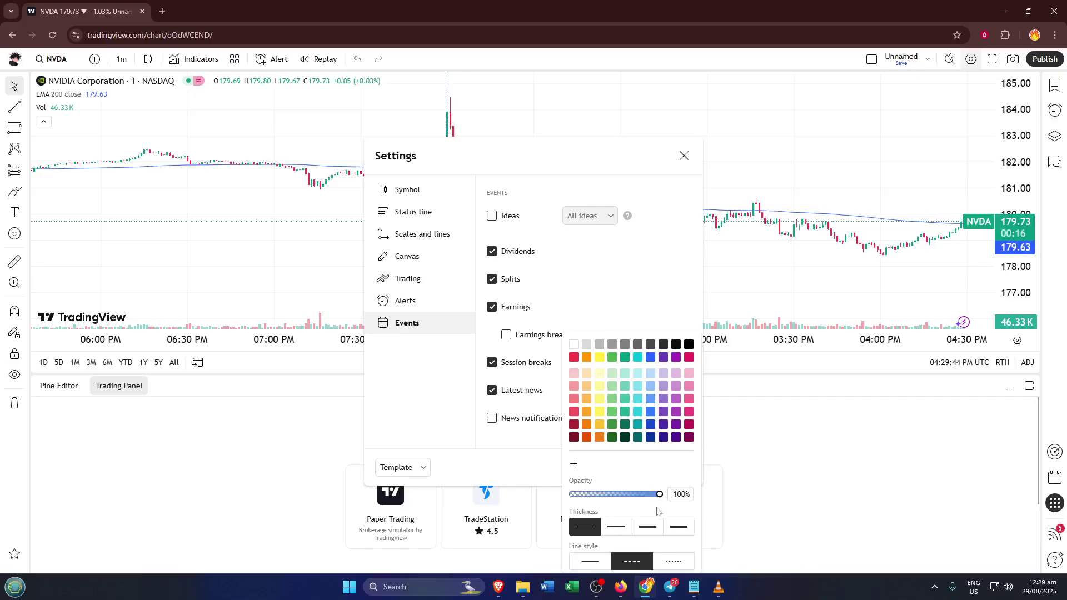
left_click(686, 532)
left_click(627, 286)
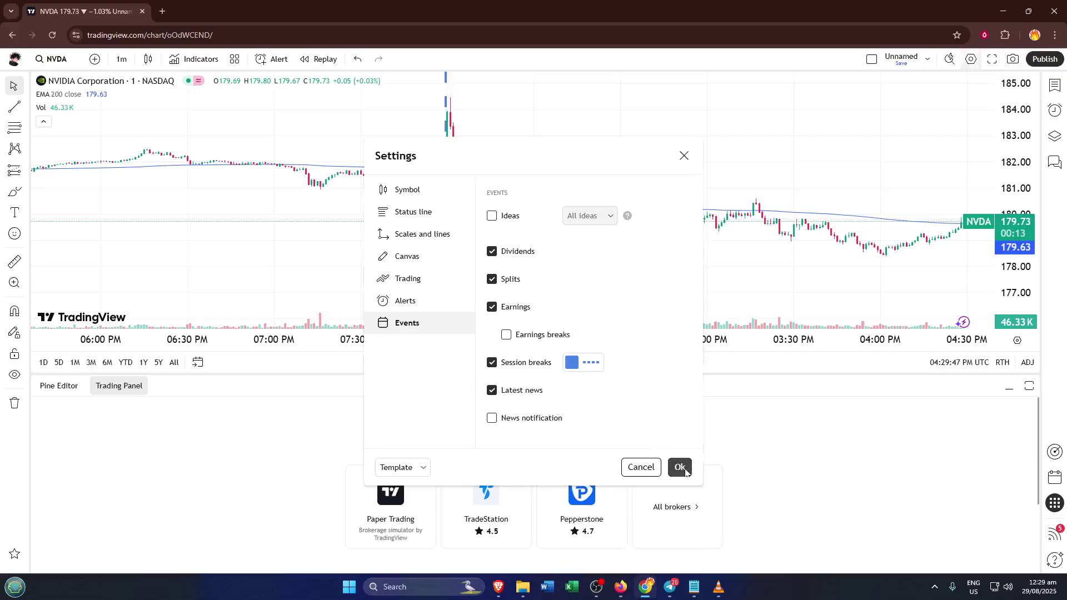
left_click(682, 467)
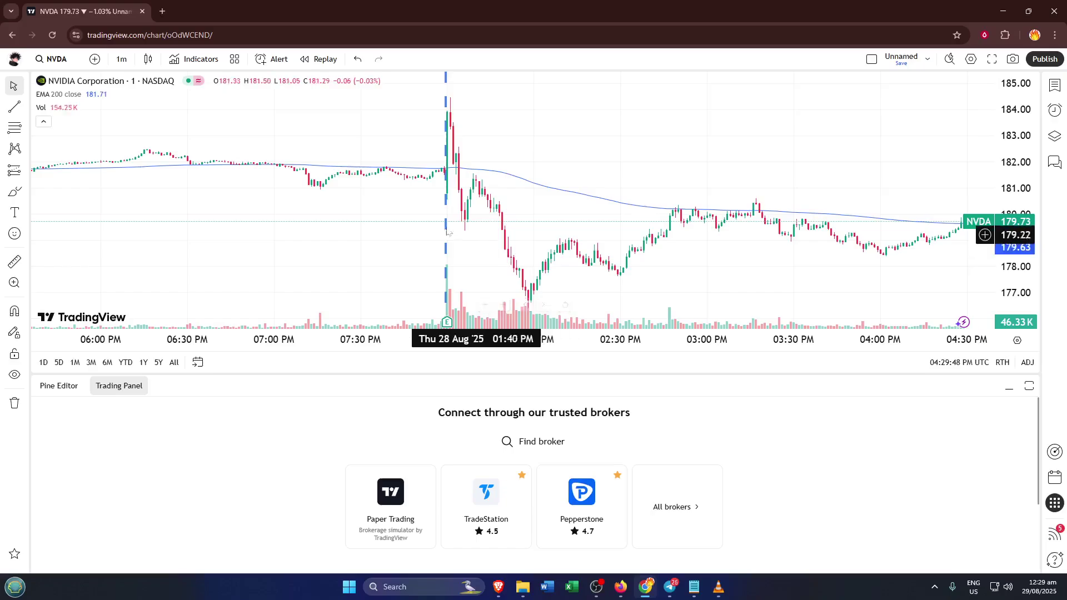
Zoom the 1-minute chart out to show 22–28 August, each day marked by a session break.
scroll(432, 207, "down", 2)
scroll(432, 207, "down", 4)
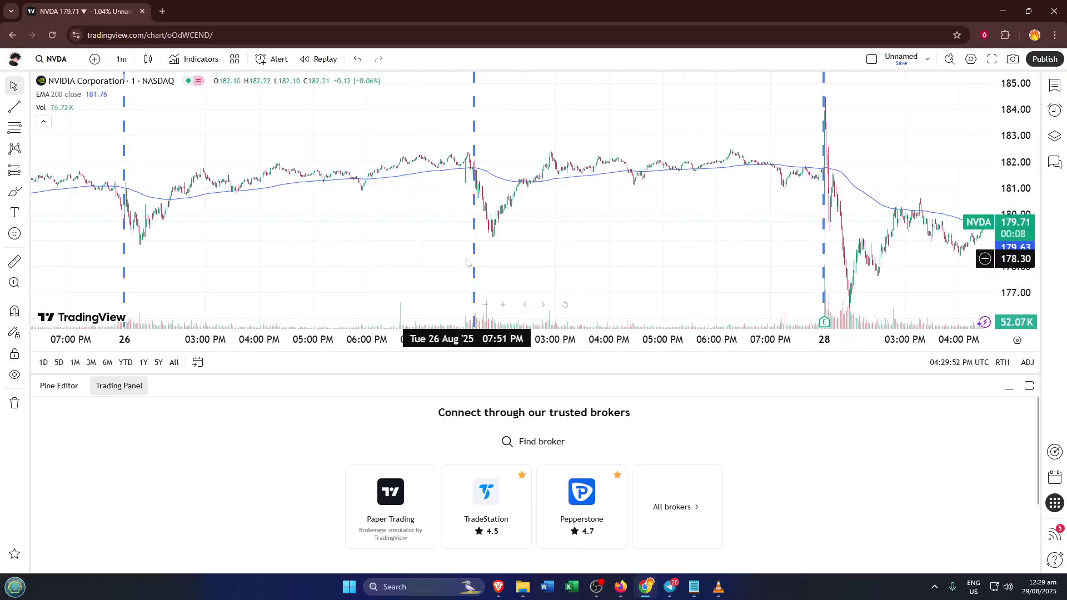
scroll(591, 248, "down", 5)
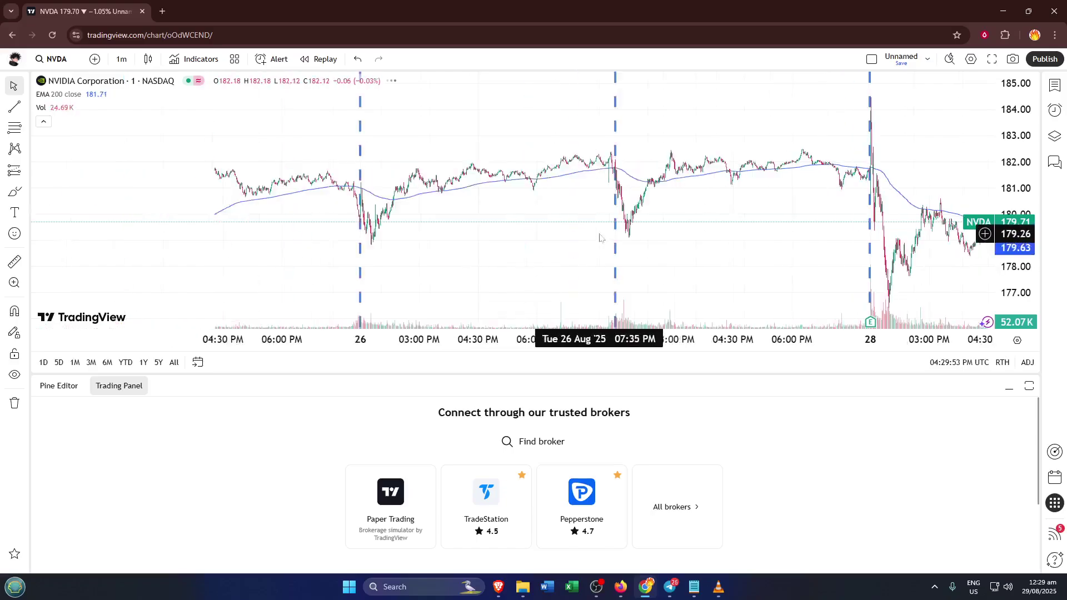
scroll(611, 224, "down", 3)
scroll(745, 228, "down", 2)
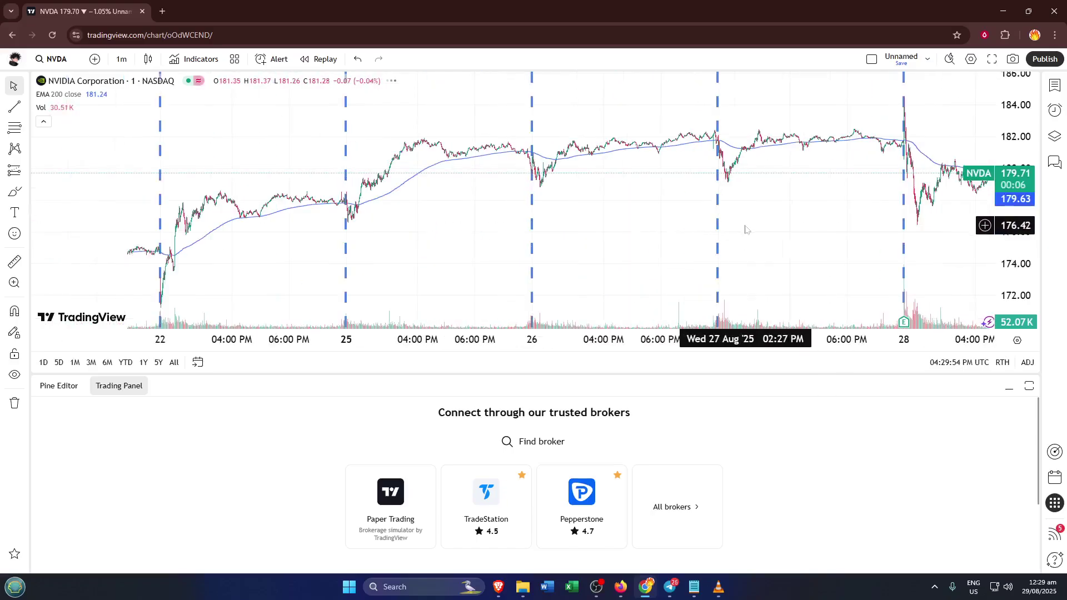